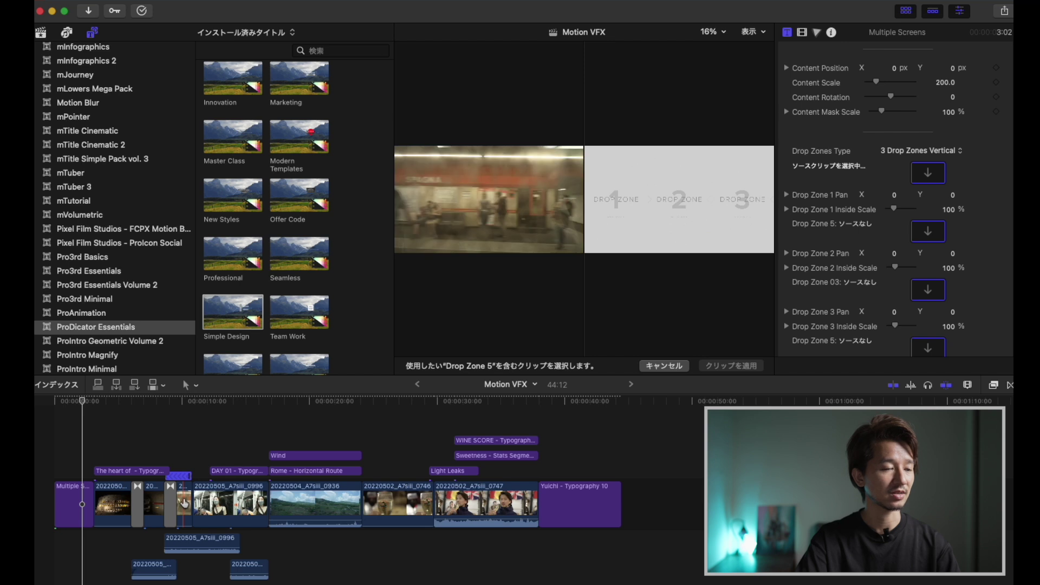
Fill the vertical drop zones 1, 2 and 3 with the Colosseum, beer glass (20220502_A7siii_0746) and subway passenger (20220505_A7siii_0996) clips
left_click(114, 504)
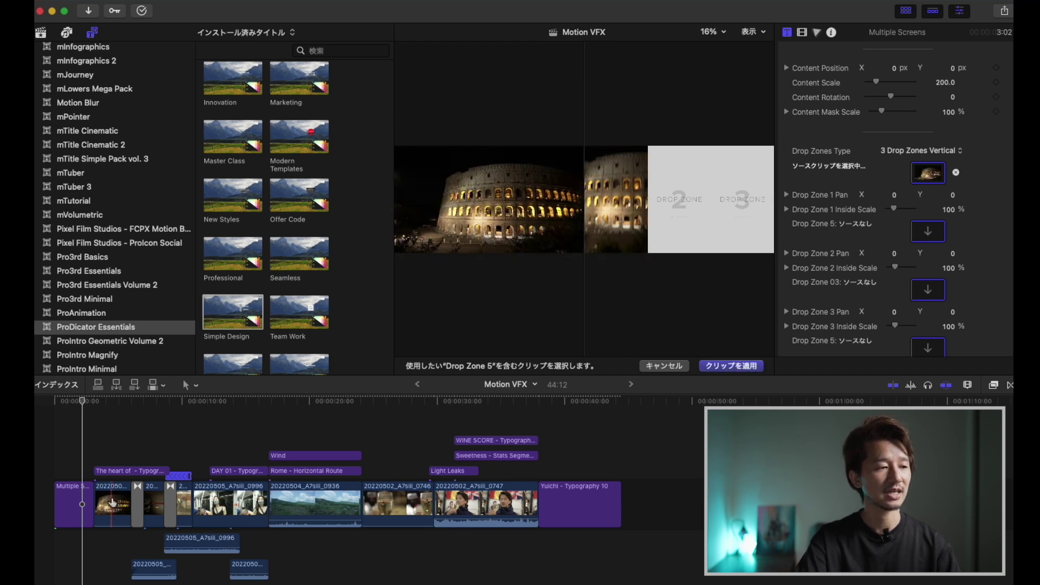
left_click(927, 233)
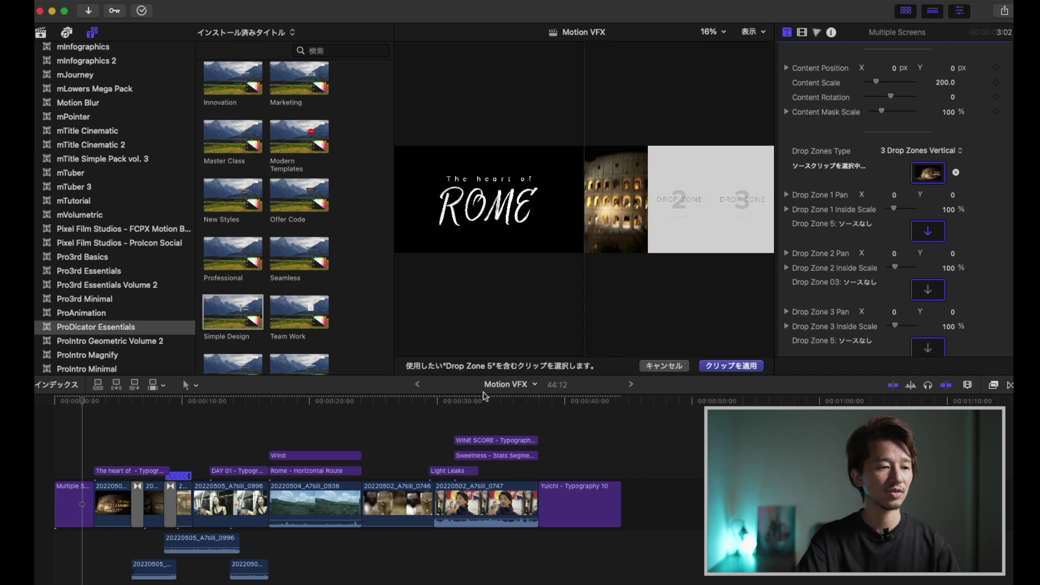
left_click(387, 513)
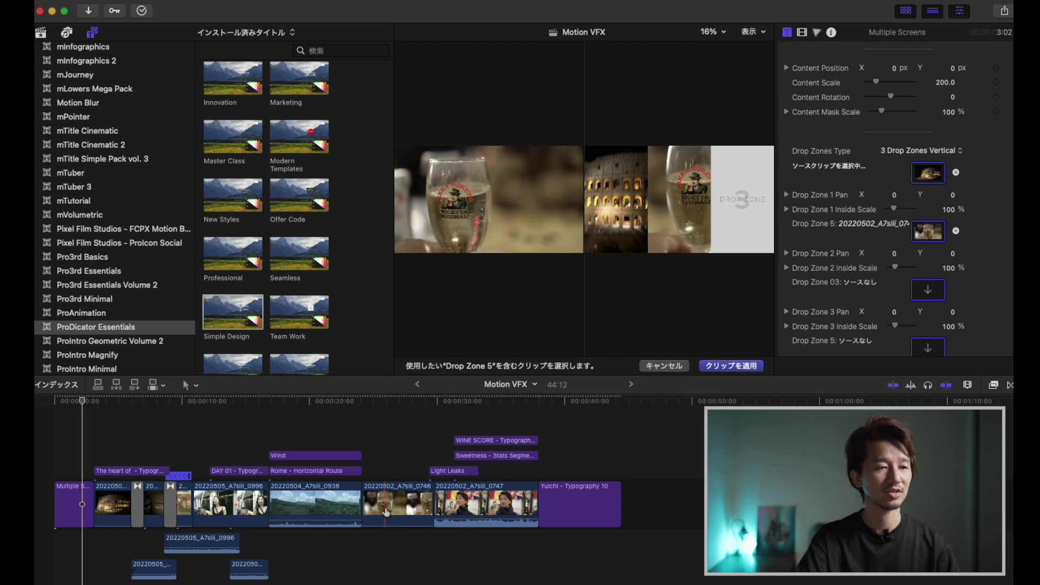
left_click(926, 294)
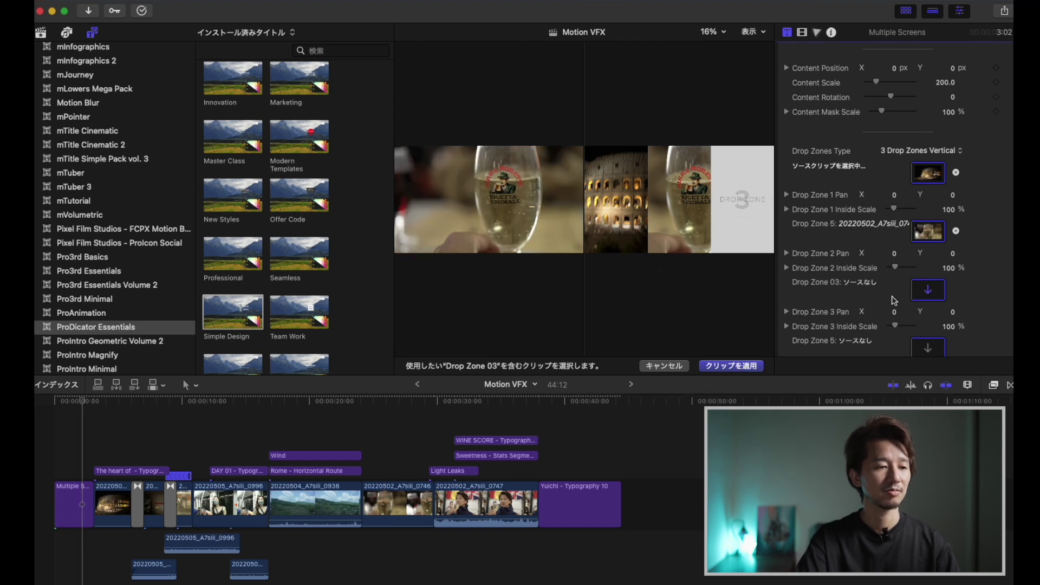
left_click(252, 514)
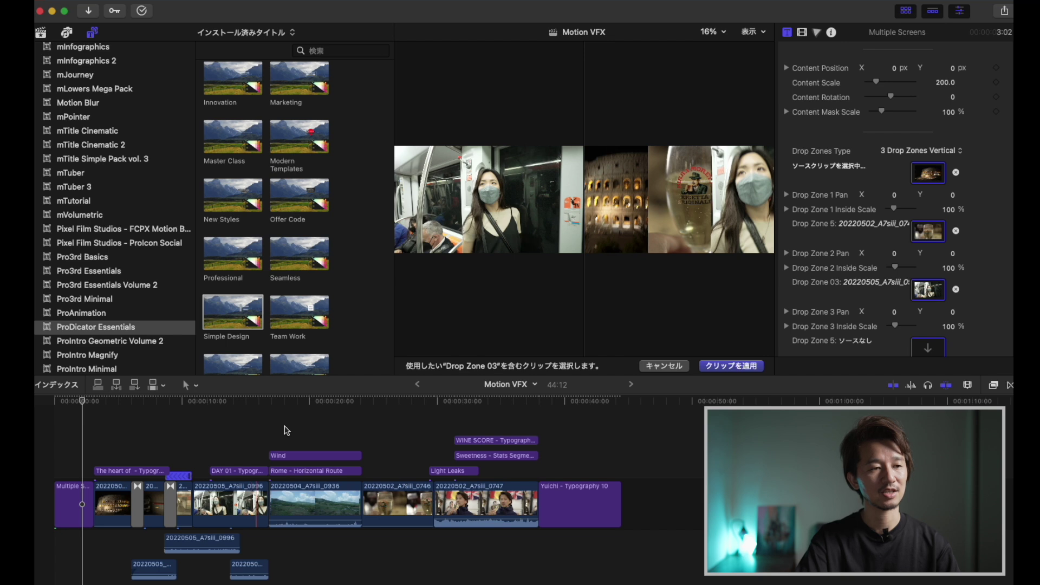
left_click(731, 366)
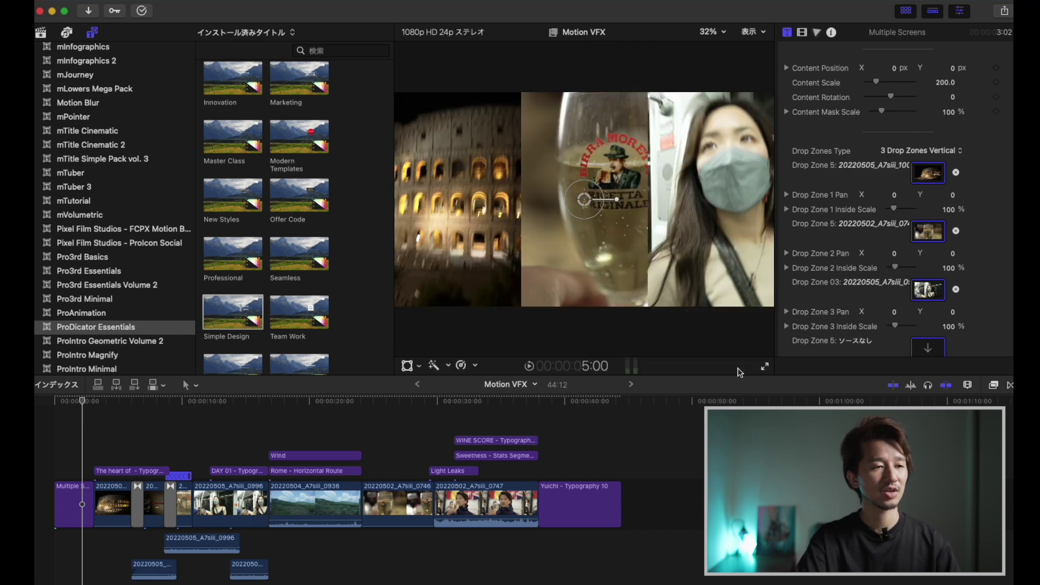
Play the Multiple Screens opening from the start of the timeline to check the three filled drop zones
left_click(63, 462)
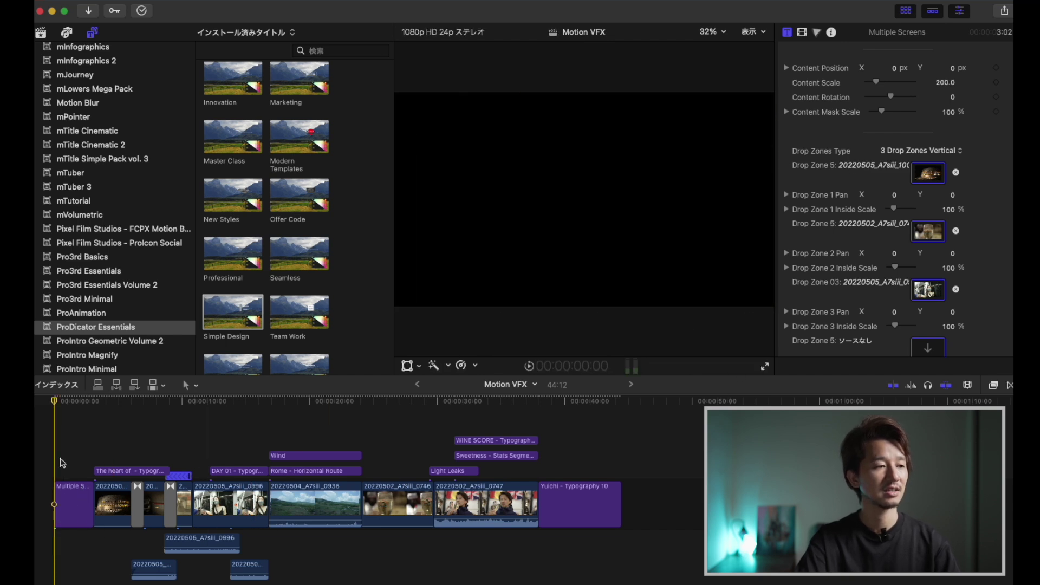
key("space")
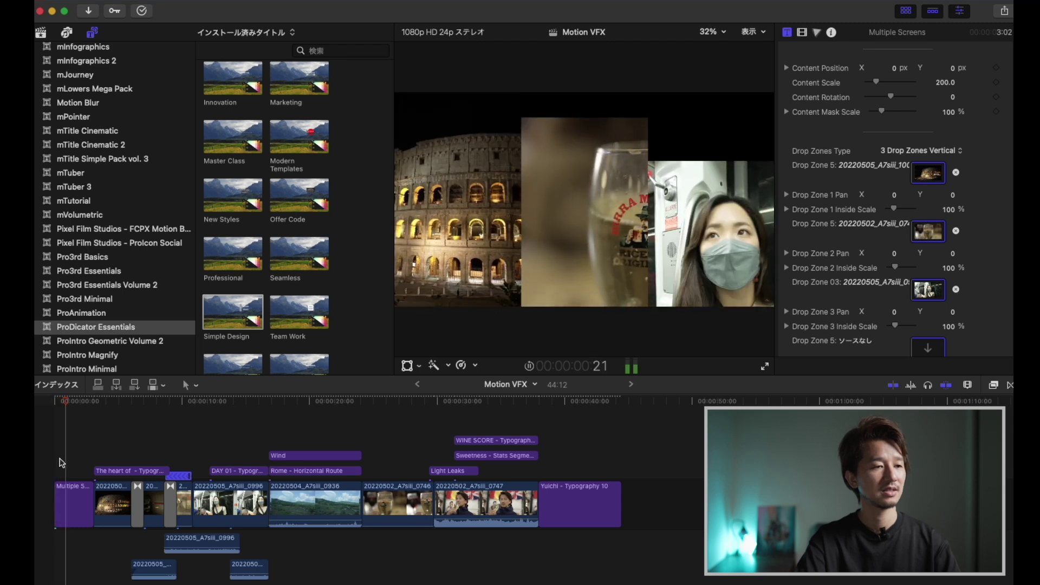
key("space")
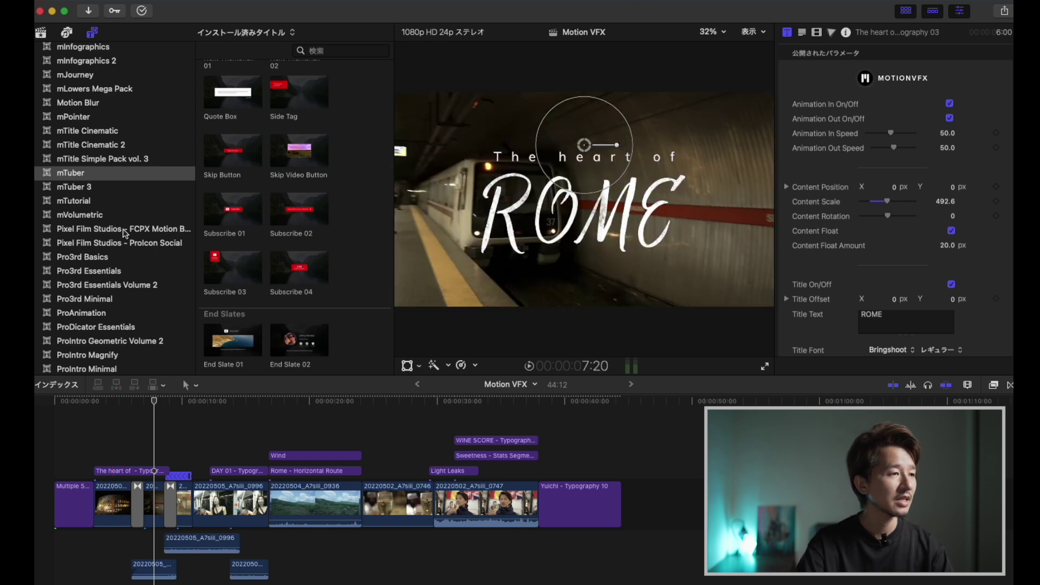
Browse the mJourney title collection, looking over its Drop Zones and Effects templates
scroll(118, 223, "up", 2)
left_click(97, 102)
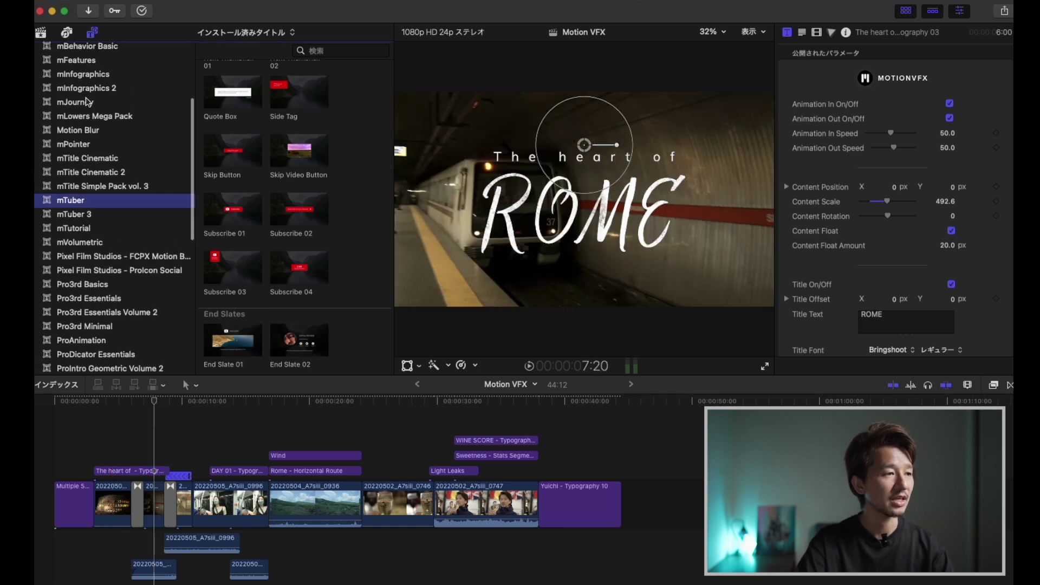
scroll(294, 165, "up", 10)
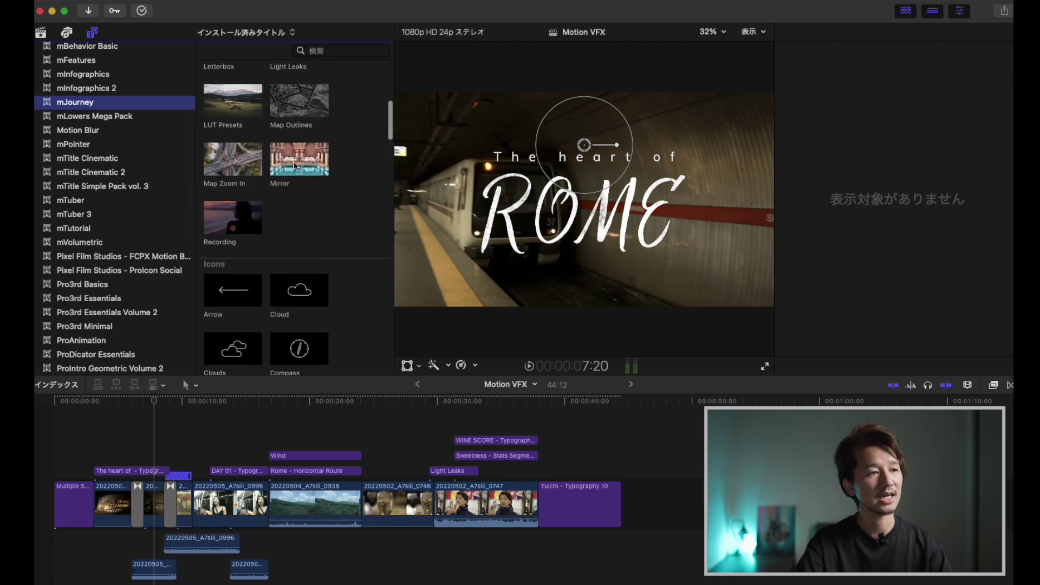
scroll(294, 166, "up", 5)
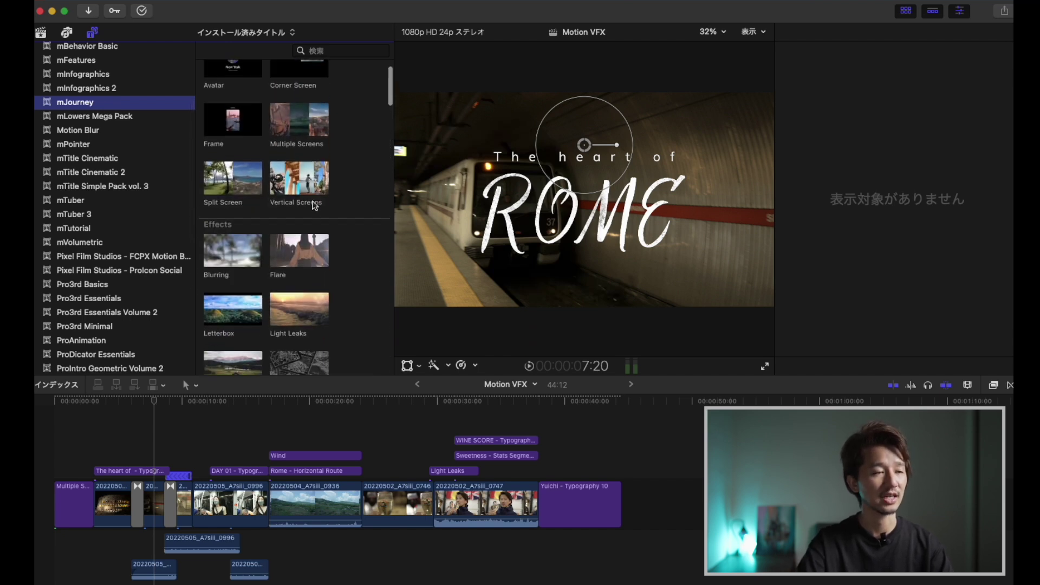
Play the timeline from 7:20 through the ROME title, and replay the DAY 01 title
left_click(153, 415)
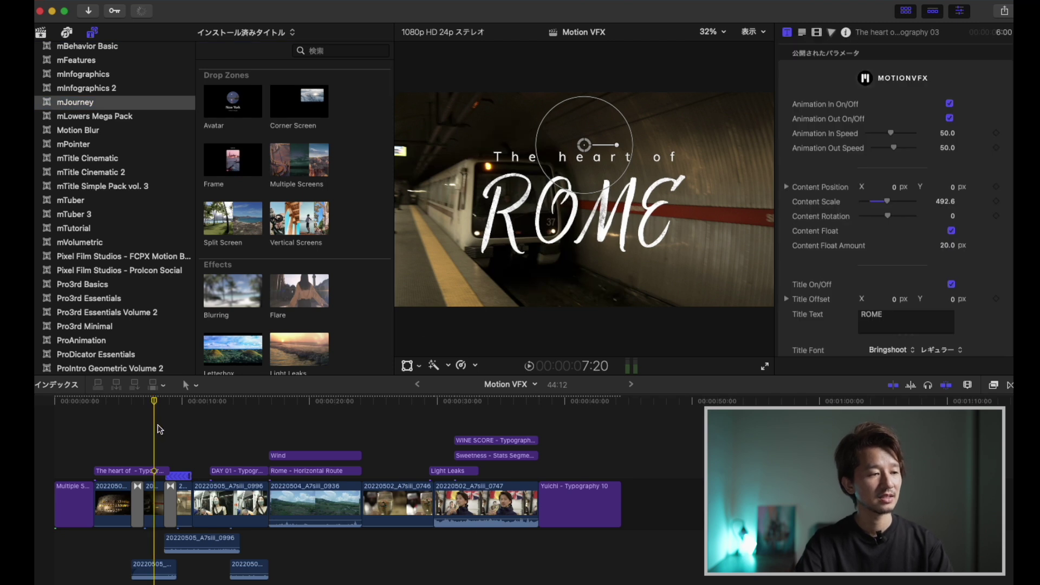
key("space")
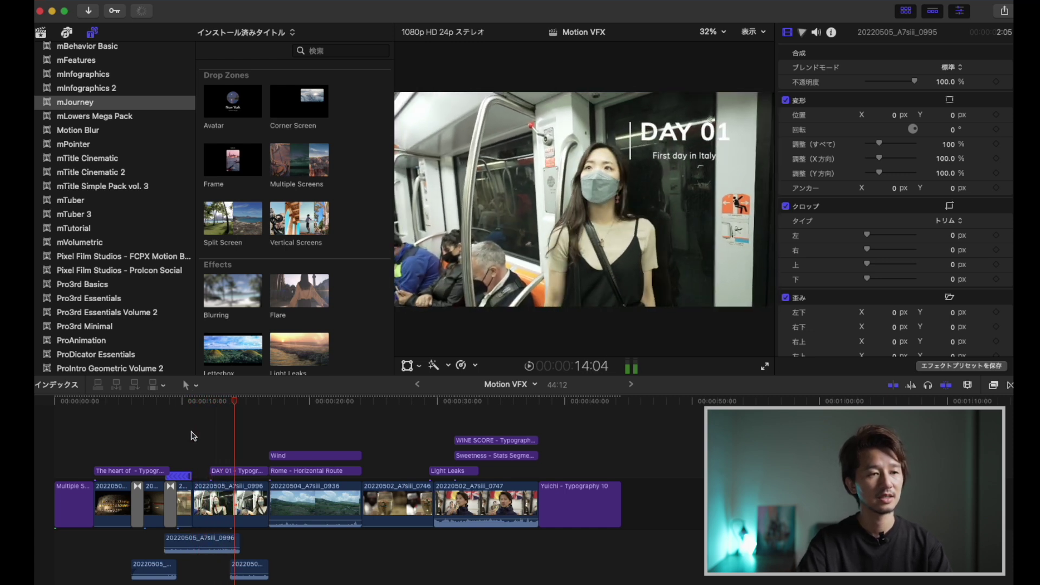
key("space")
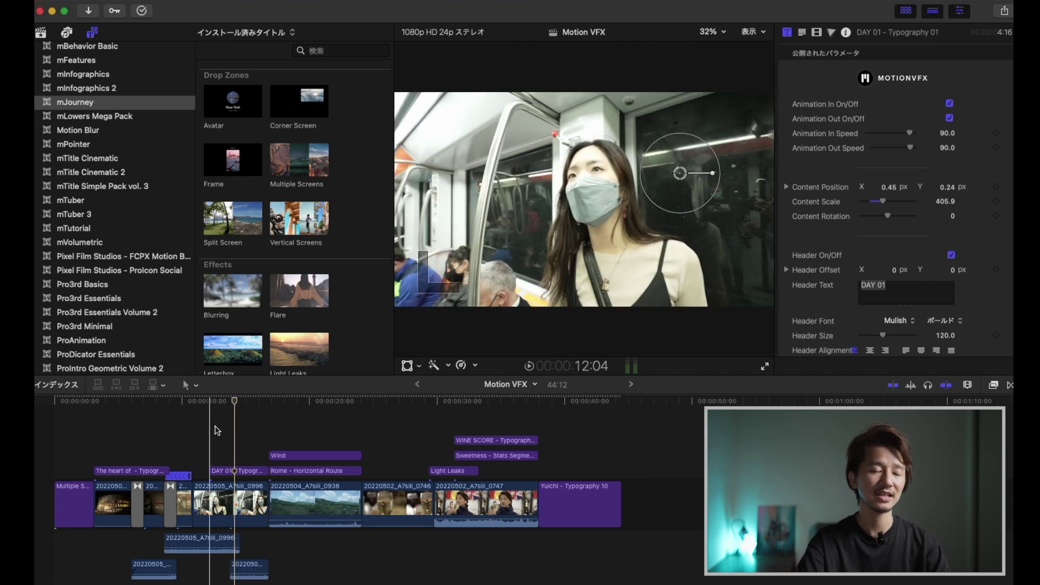
key("space")
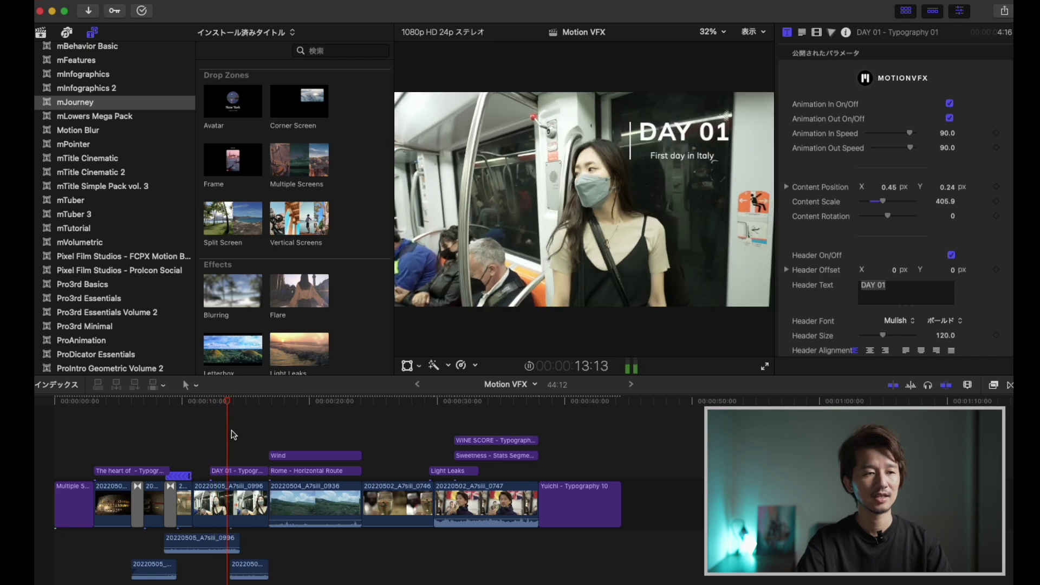
key("space")
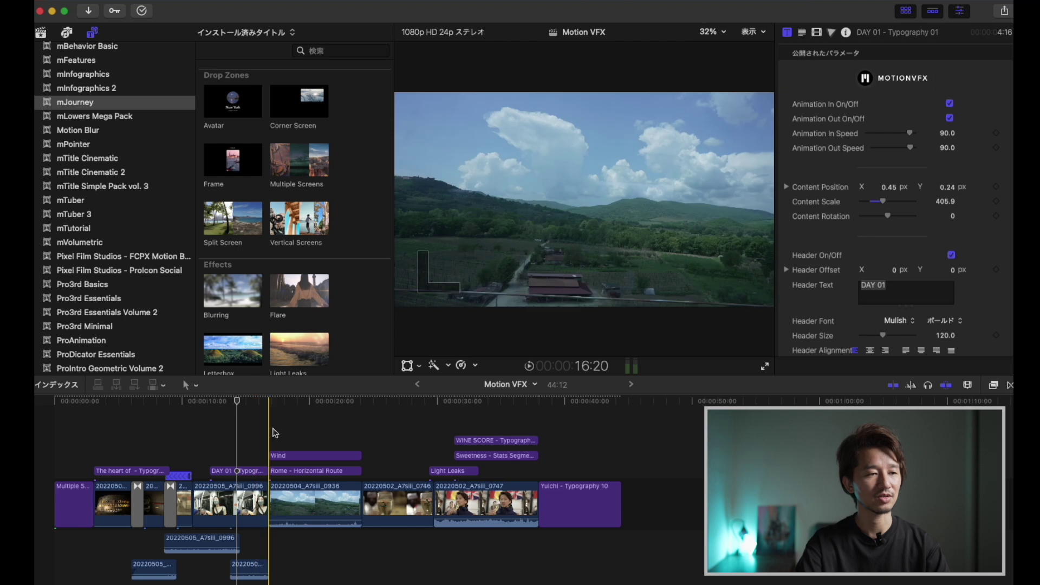
Play the section from 16:20 twice to examine the Rome–Venice route and Wind animations
key("space")
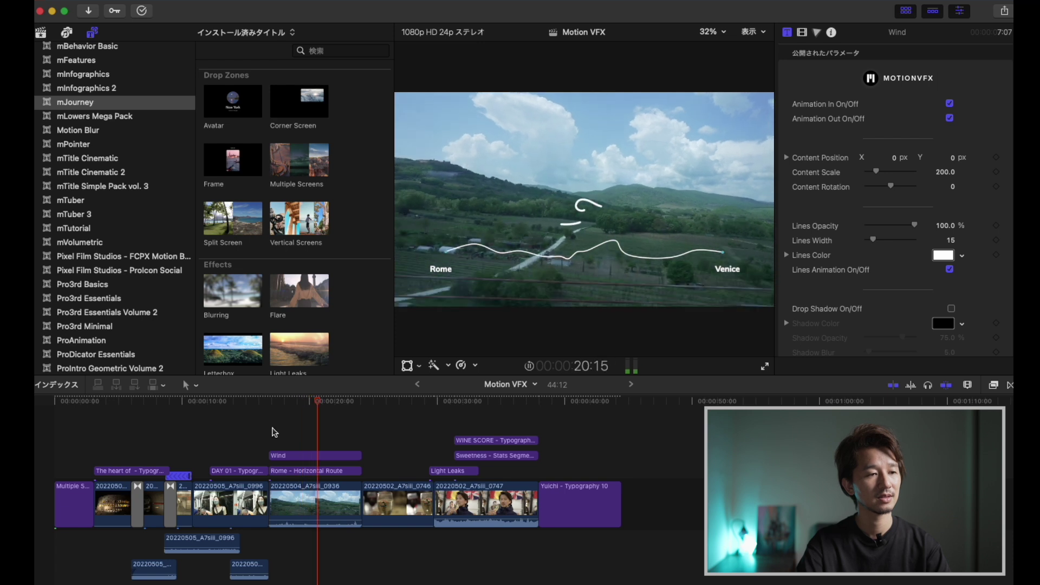
key("space")
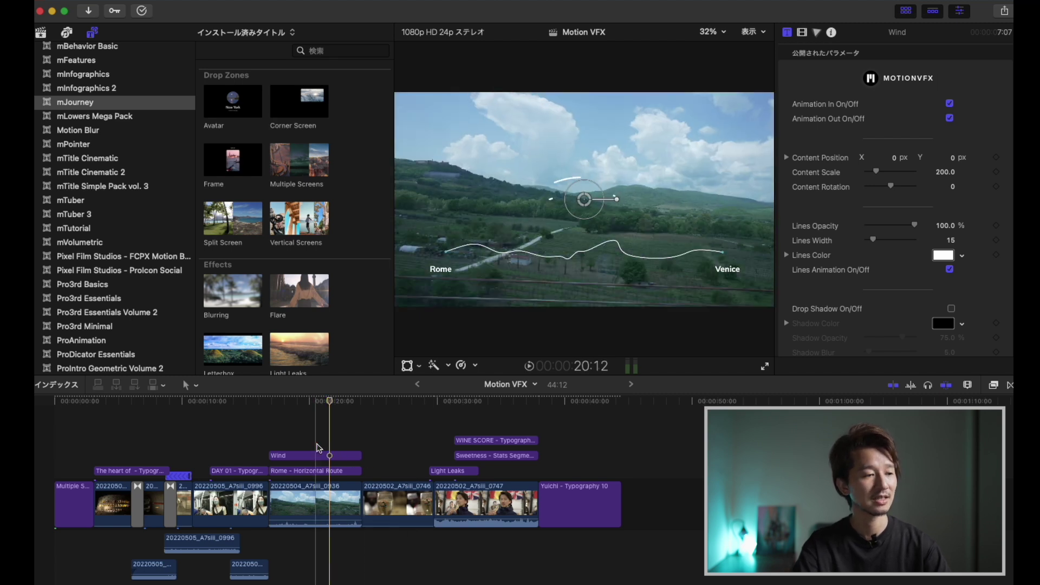
left_click(271, 437)
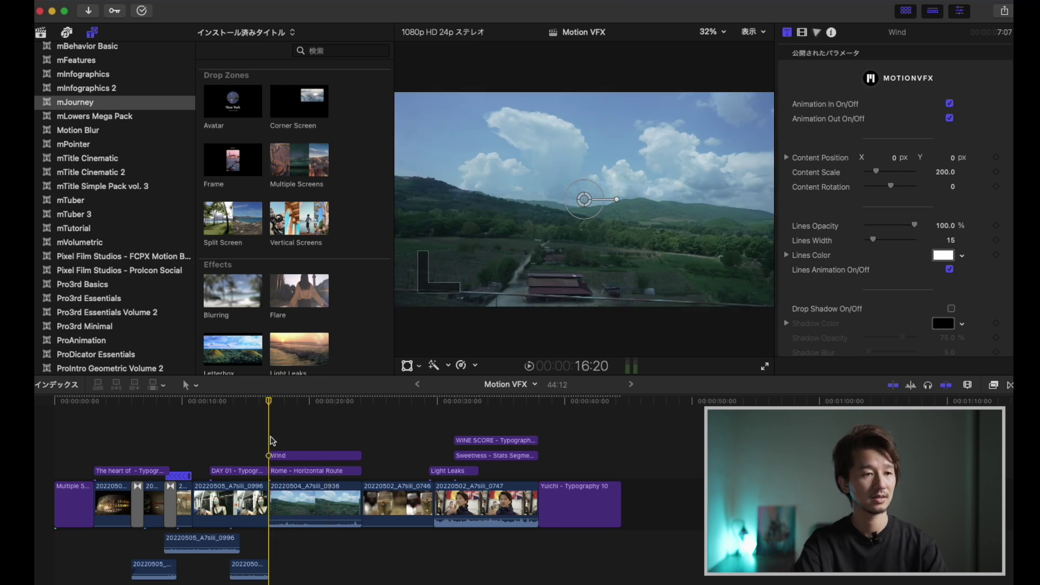
key("space")
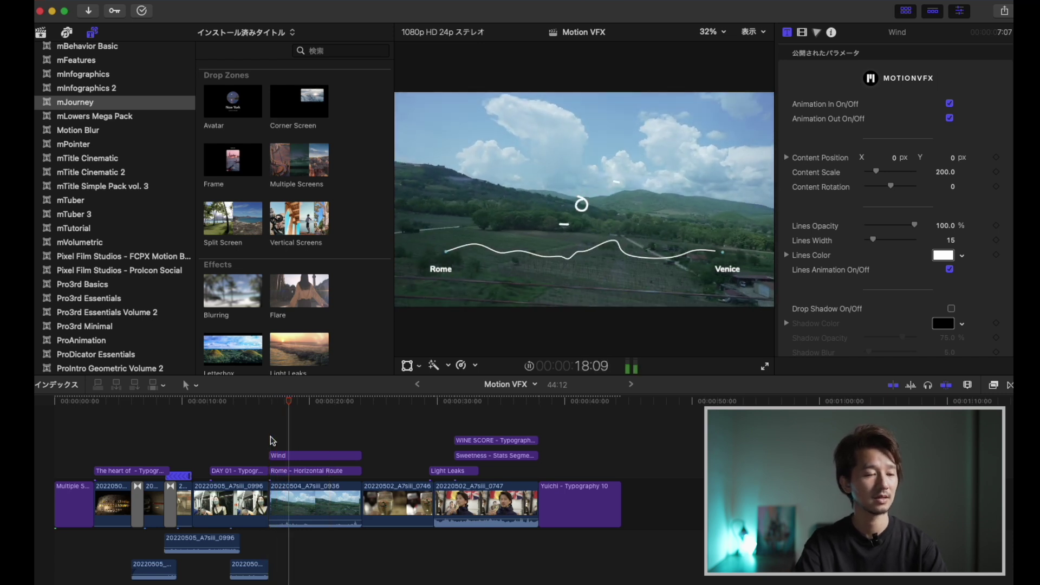
key("space")
Add the mJourney Horizontal Route title above the Wind title, starting at the beginning of the landscape clip
left_click(303, 471)
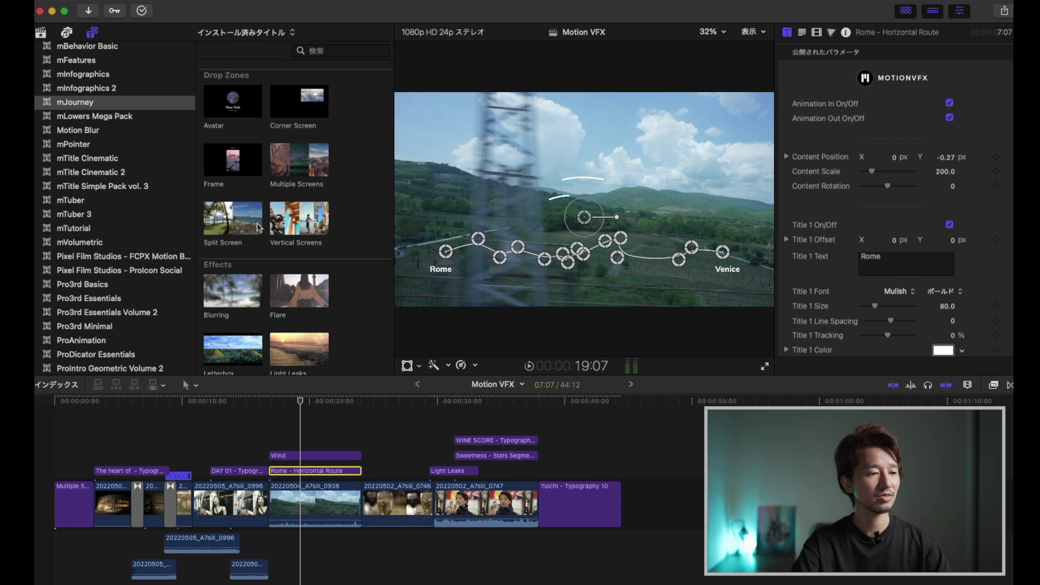
scroll(258, 223, "down", 15)
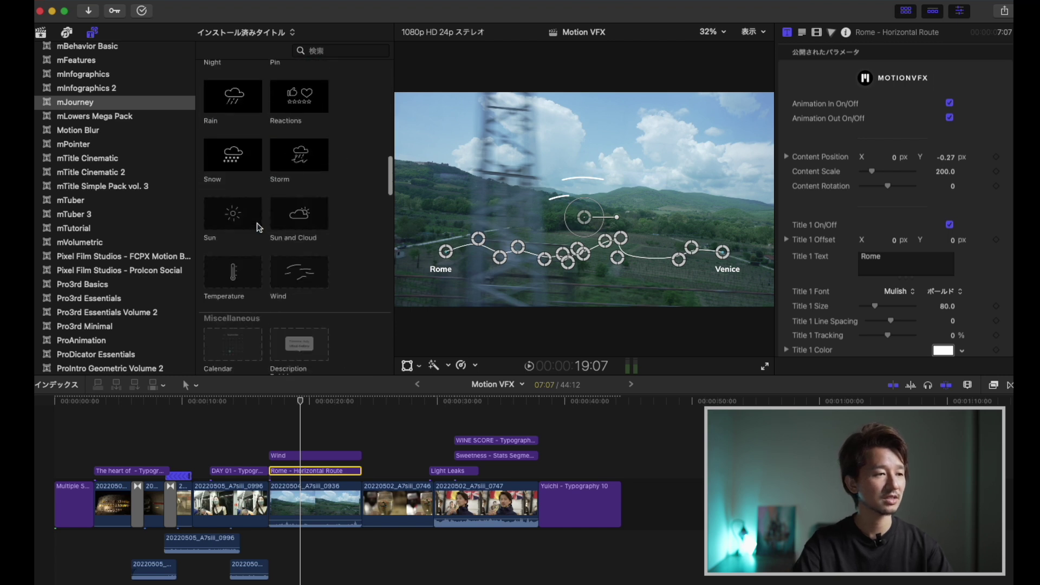
scroll(258, 227, "down", 10)
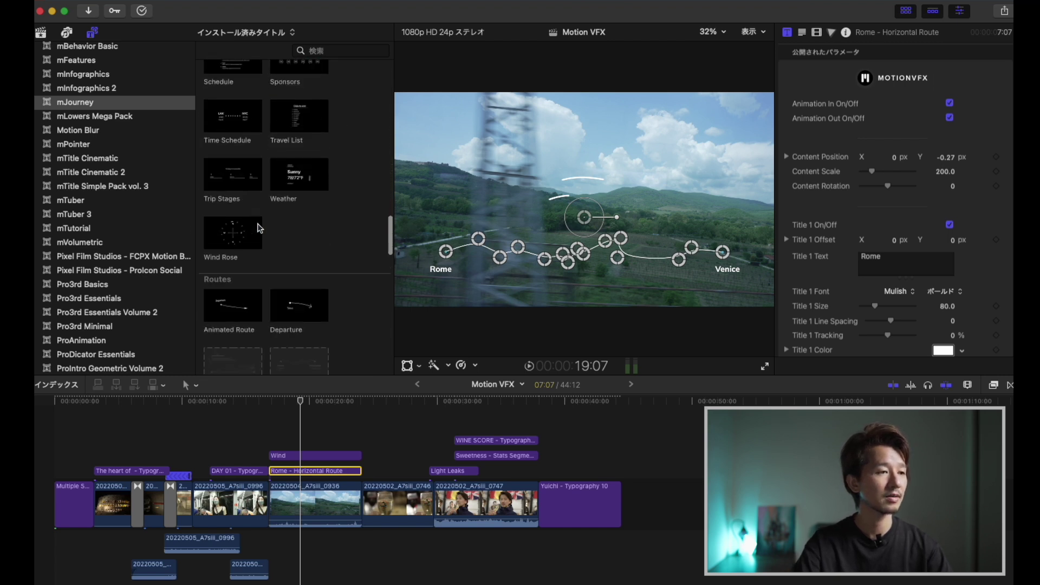
scroll(258, 226, "down", 5)
left_click_drag(303, 191, 275, 436)
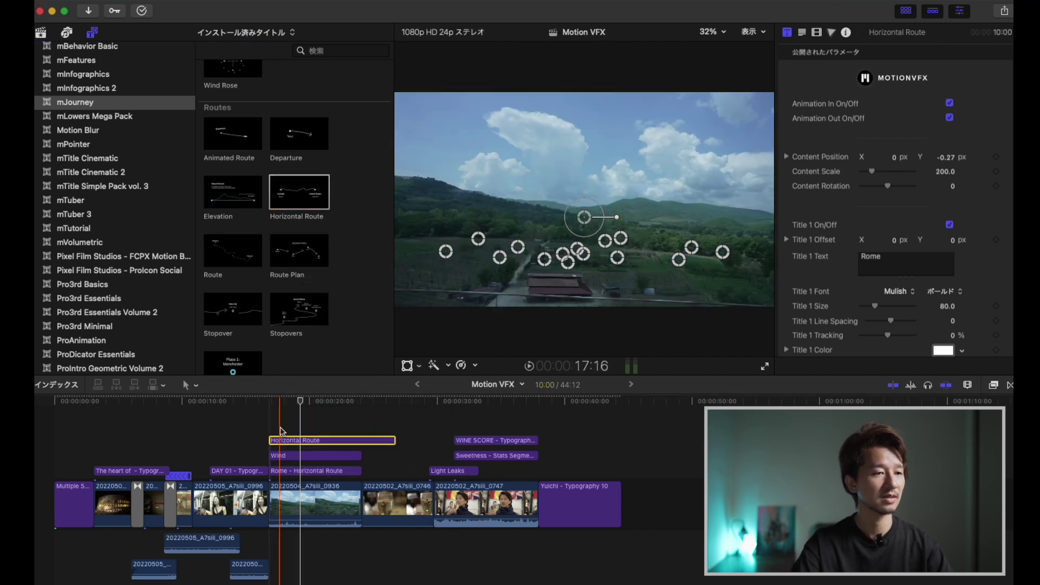
Delete the old Rome–Venice route title and trim the new Horizontal Route title to 7:07, matching the Wind title's end
left_click(333, 472)
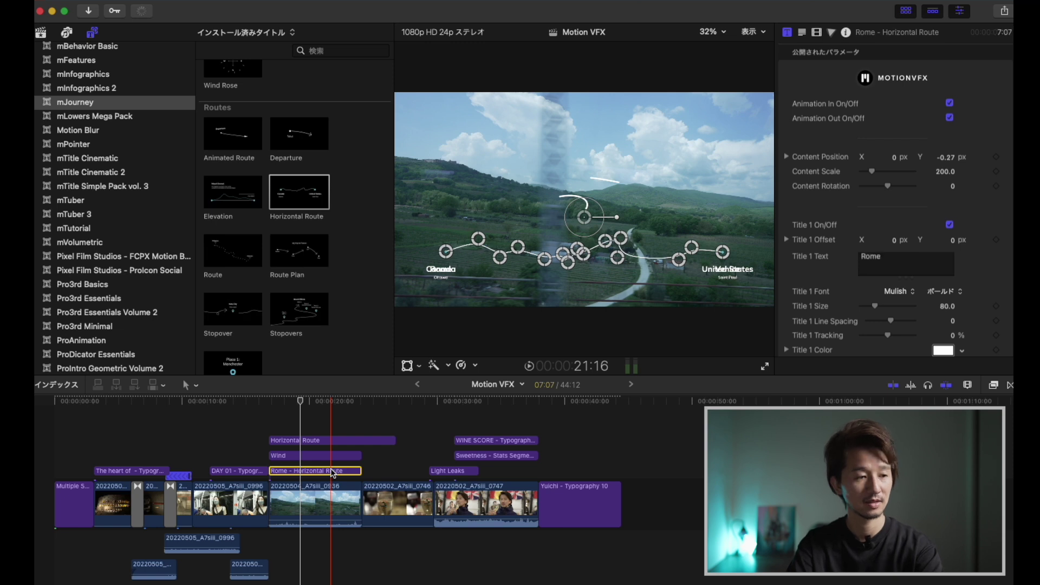
key("Delete")
left_click_drag(395, 455, 362, 455)
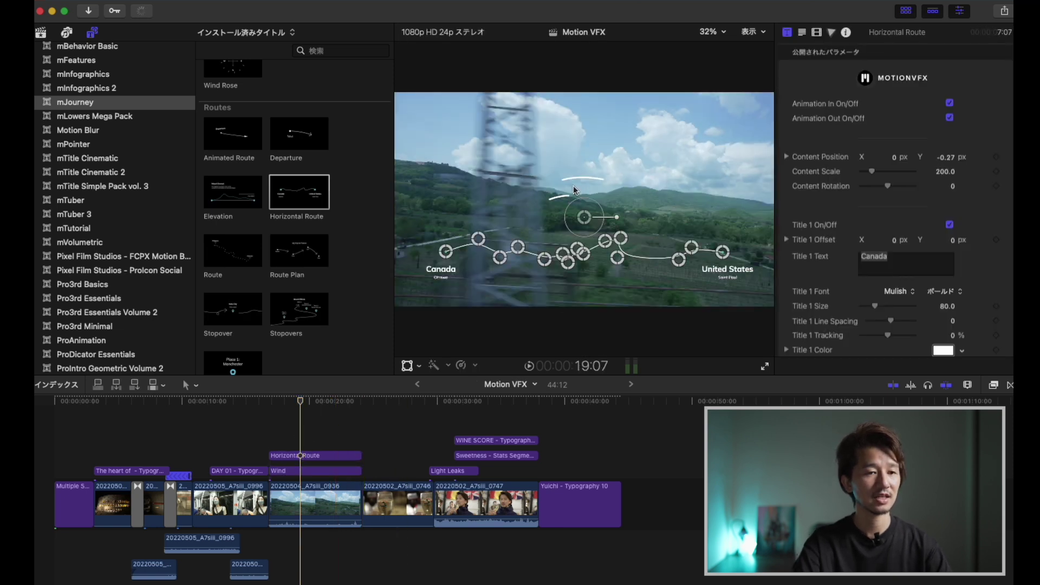
Set the new route's Title 1 text to Rome and clear its Description 1 text
double_click(919, 267)
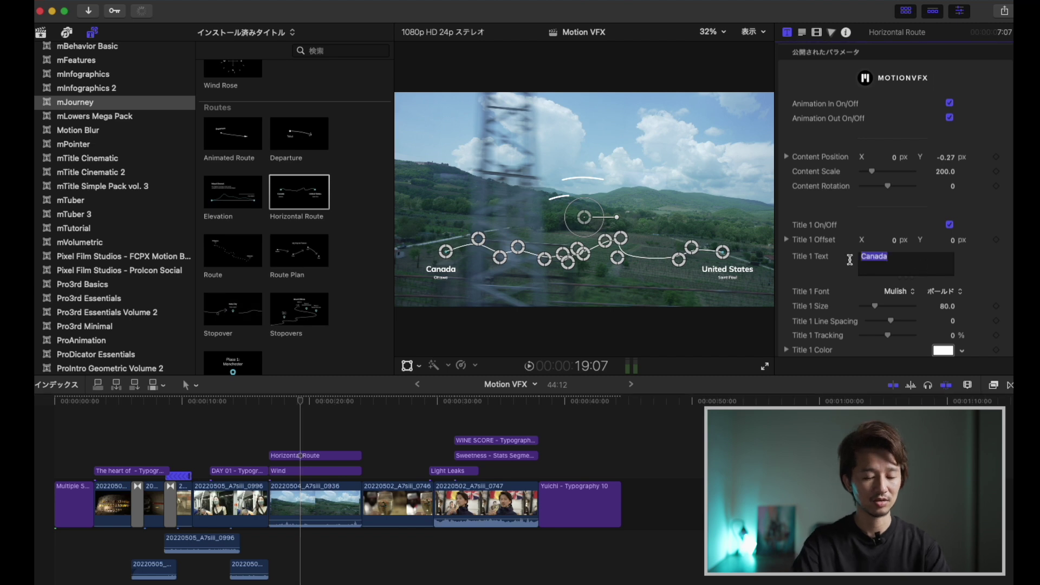
type("Rome")
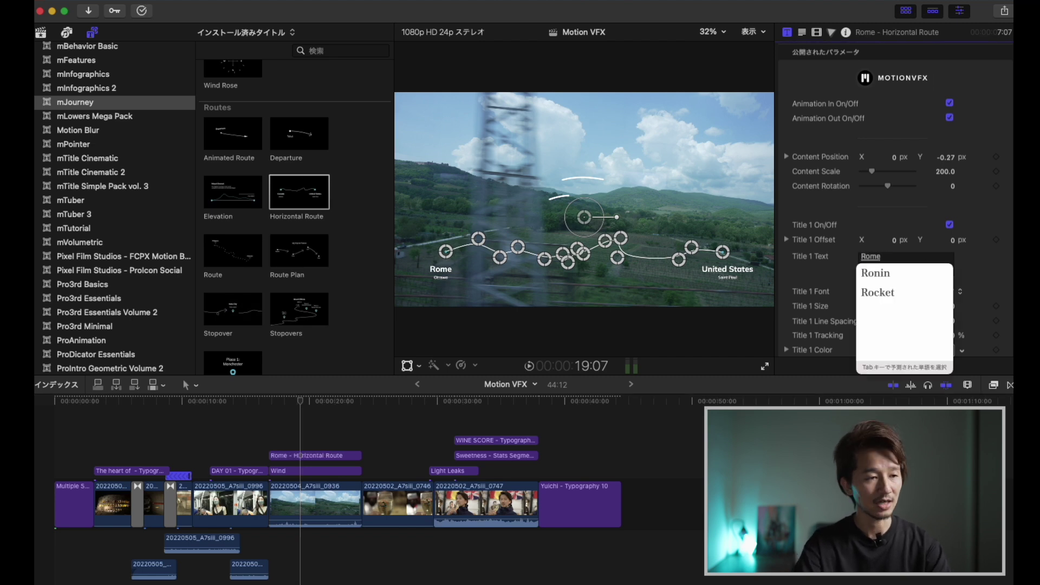
key("Return")
scroll(925, 280, "down", 4)
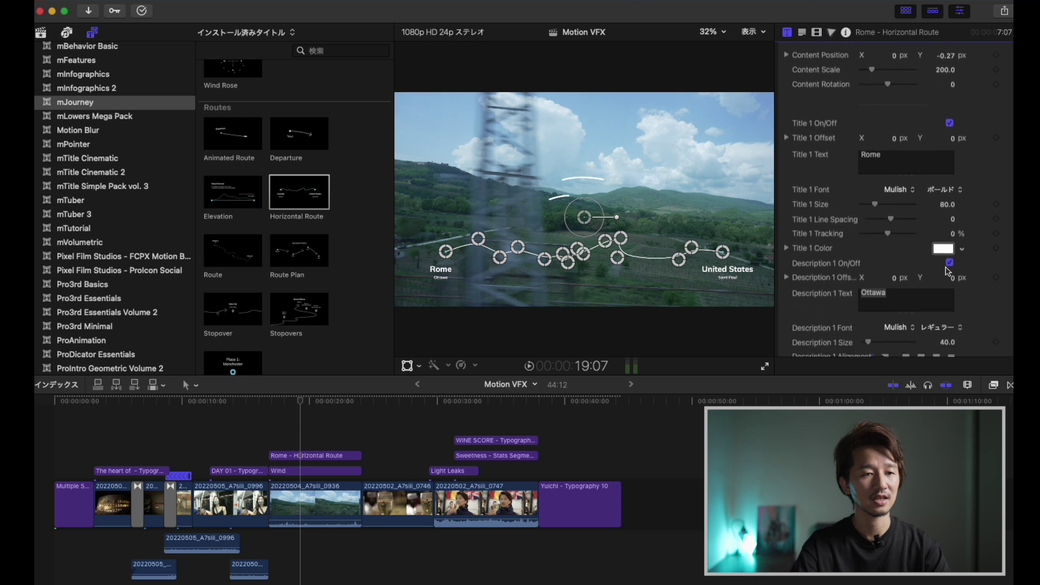
left_click(910, 297)
key("BackSpace")
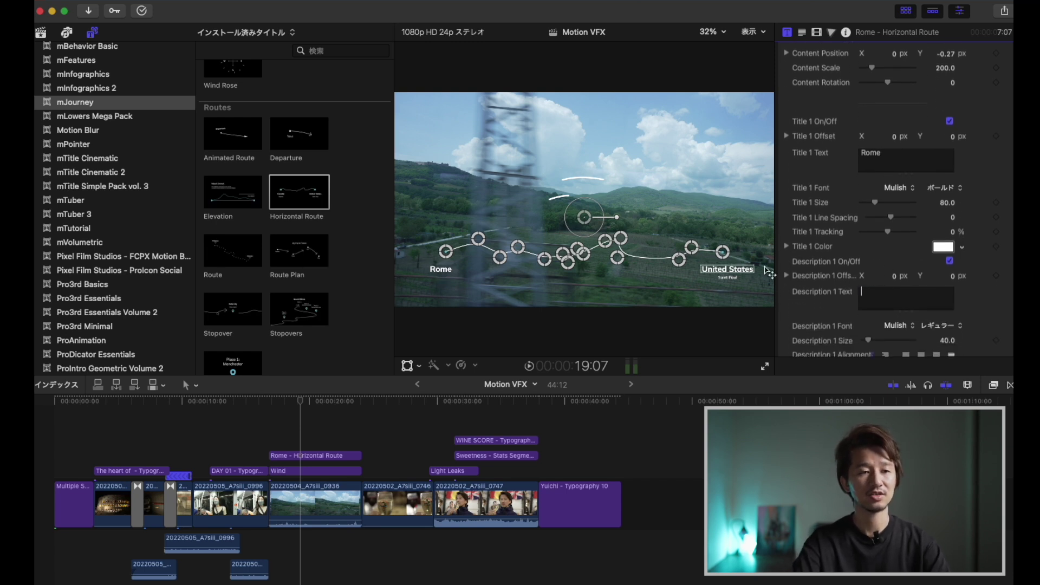
Set the route's Title 2 text to Tokyo and clear its Description 2 text
left_click(765, 268)
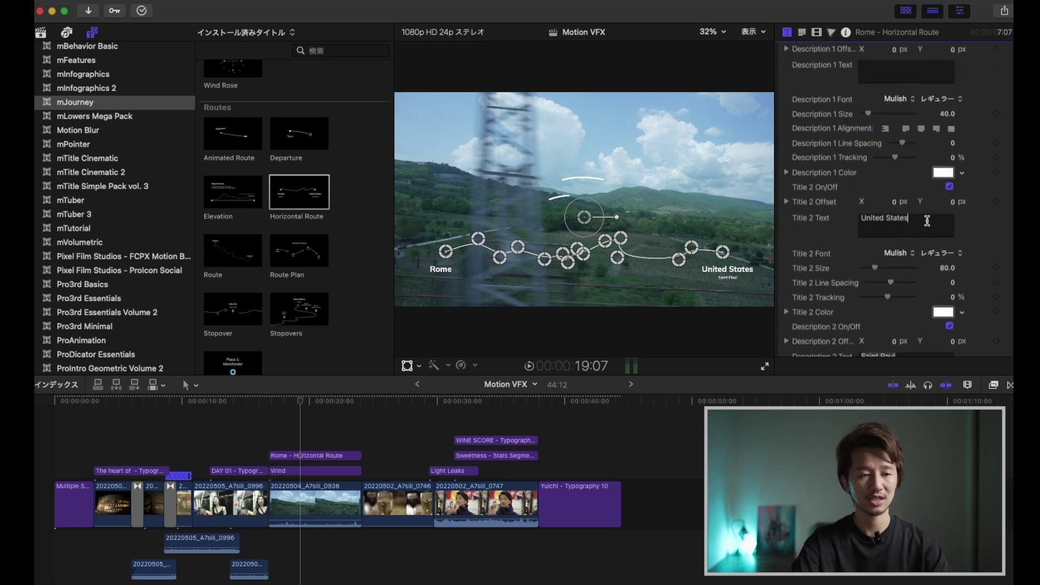
type("Tokyo")
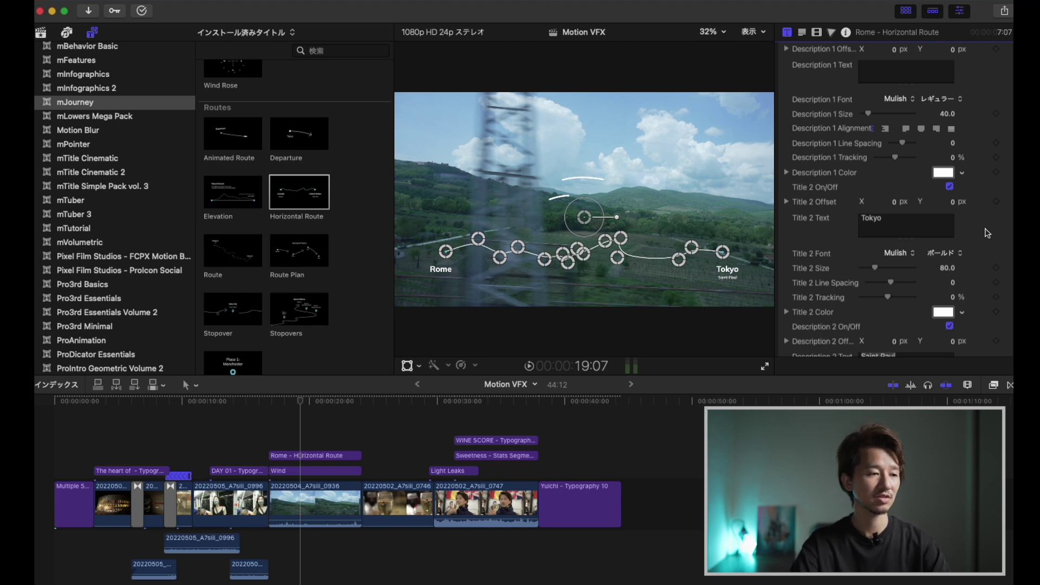
scroll(987, 233, "down", 4)
Play the landscape section from its start to check the Rome–Tokyo route animation
left_click(270, 443)
key("space")
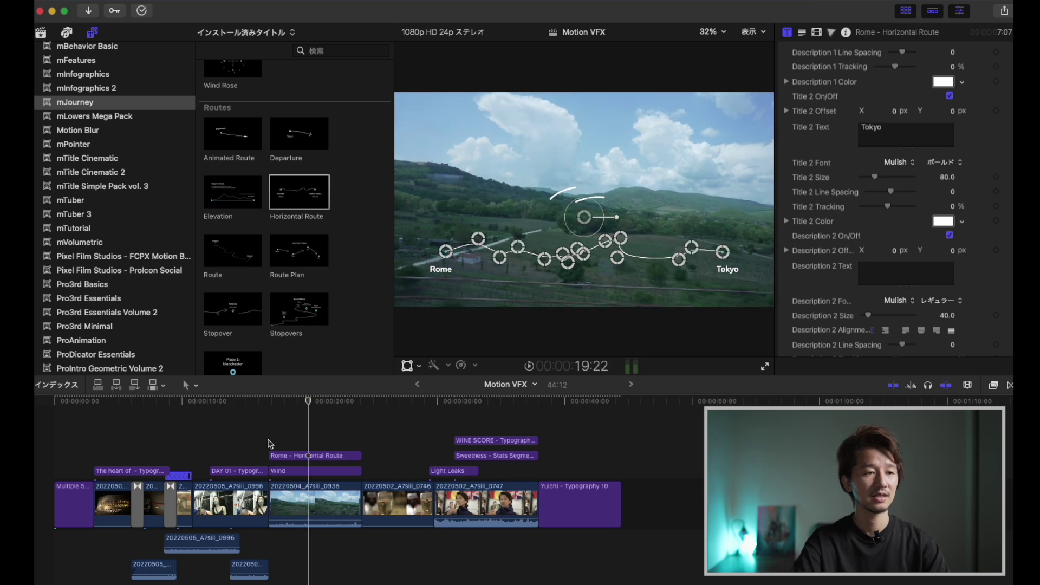
key("space")
Try moving the whole route graphic up and to the right in the picture, and undo the move
left_click_drag(584, 222, 636, 161)
key("super+z")
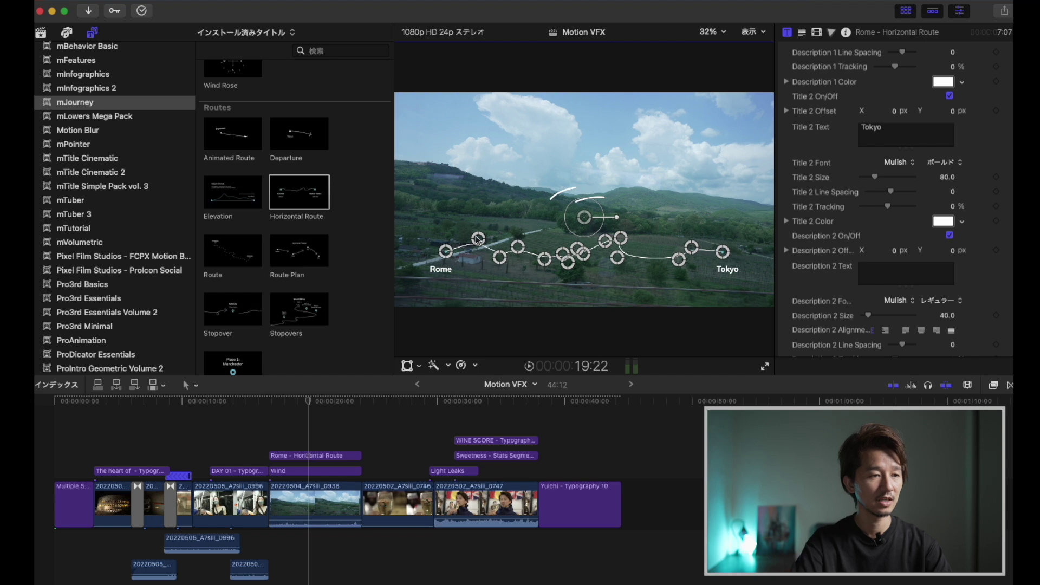
Reshape the Rome–Tokyo route into a wavier line by moving several of its path points up, down and sideways in the picture
left_click_drag(477, 240, 461, 210)
left_click_drag(498, 256, 541, 236)
mouse_move(588, 260)
left_mouse_down()
mouse_move(578, 274)
mouse_move(574, 265)
left_mouse_up()
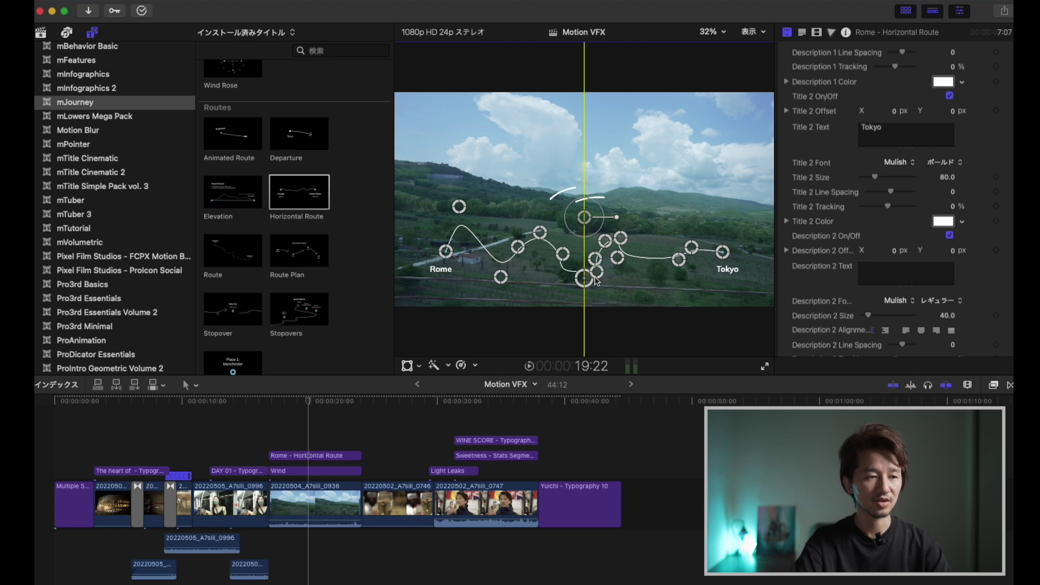
left_click_drag(596, 281, 573, 284)
left_click_drag(681, 263, 686, 283)
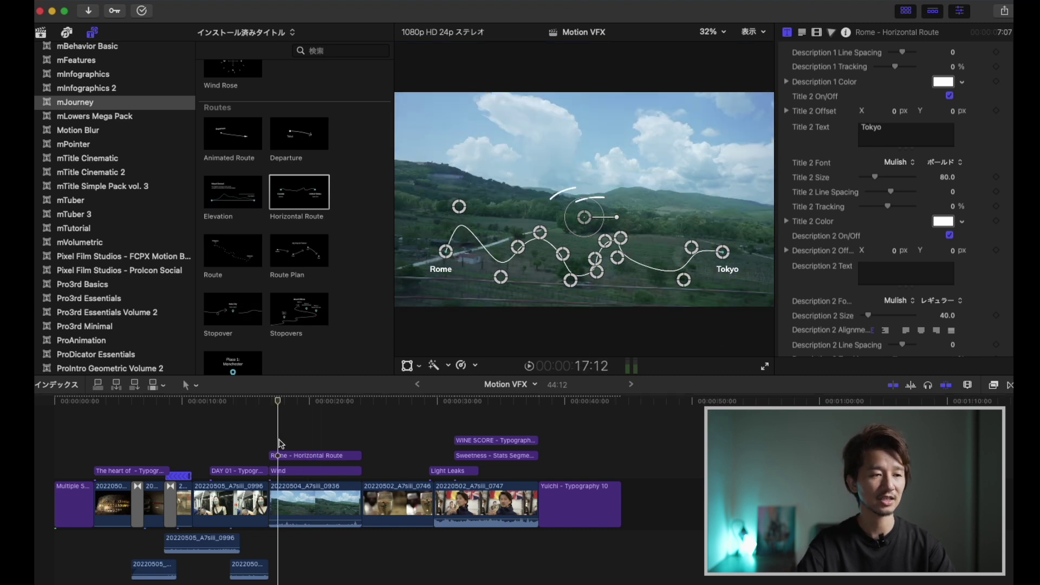
Play the landscape section to check the animation of the reshaped route
left_click(287, 442)
key("space")
key("space")
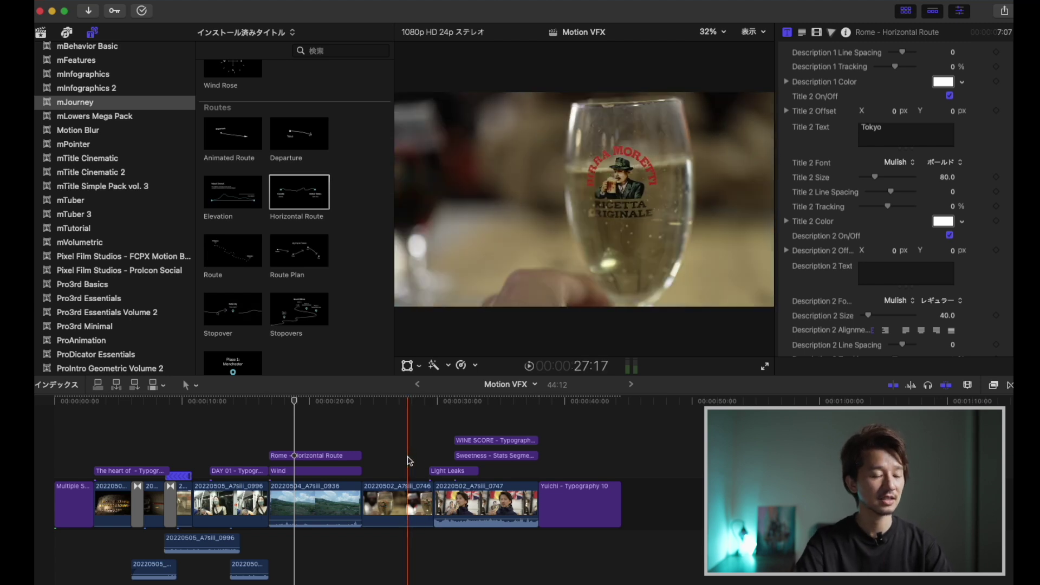
Shift the Light Leaks title earlier so it starts over the wine glass clip, and play that section from about 28 seconds
left_click(410, 461)
key("space")
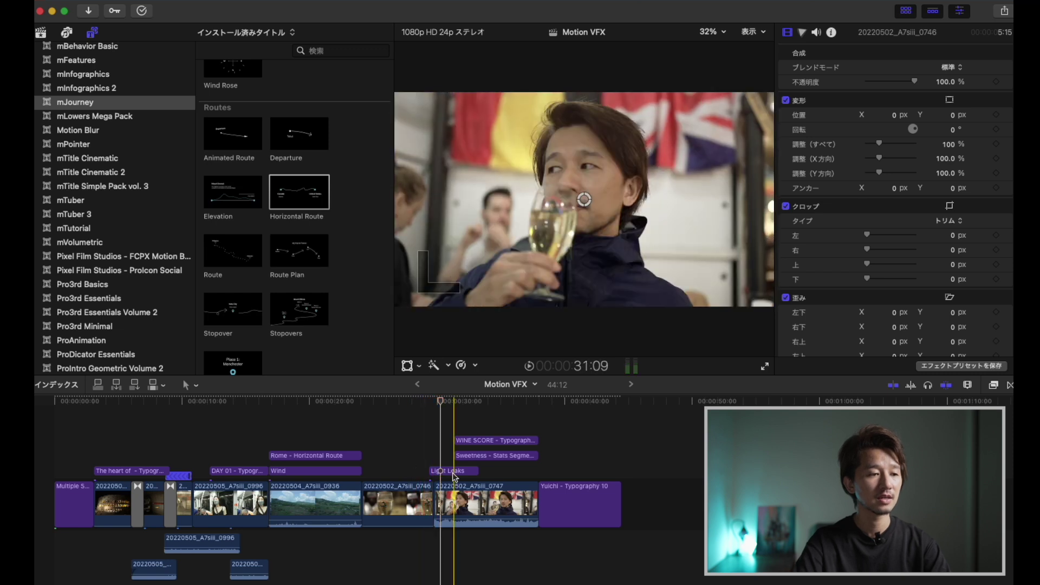
left_click_drag(454, 476, 415, 462)
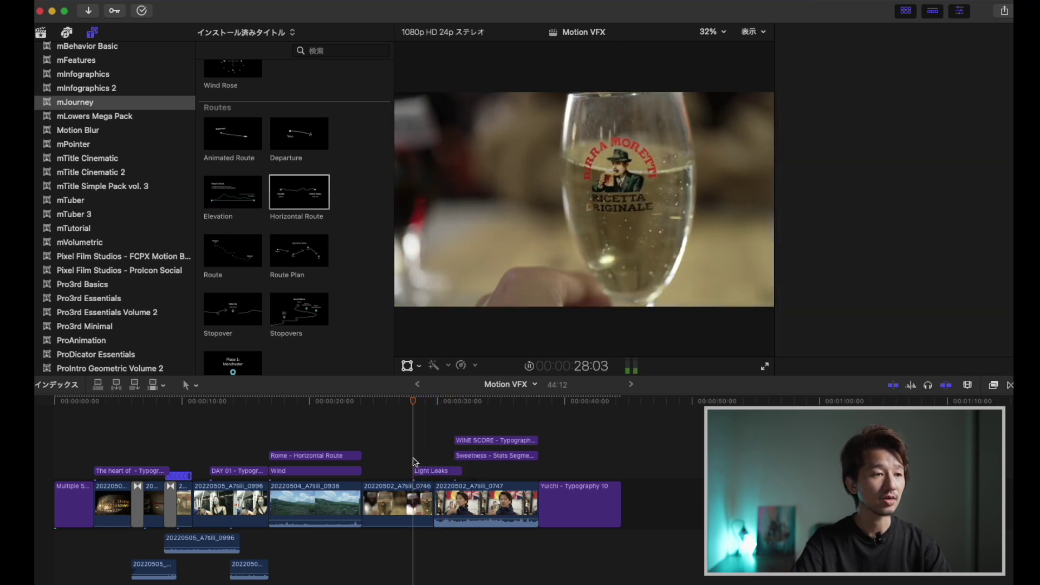
left_click(414, 461)
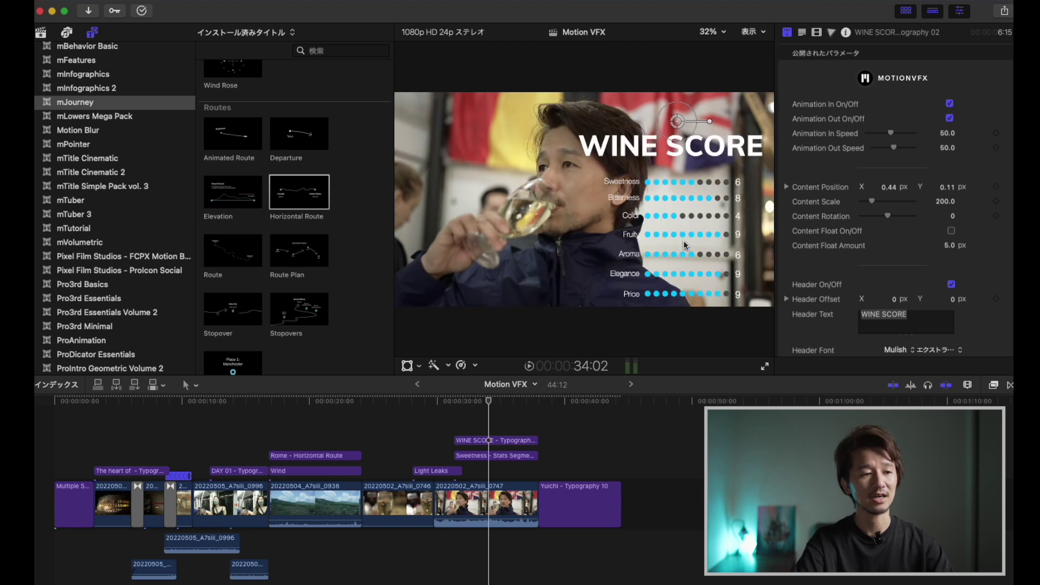
Play from the WINE SCORE graphic into the closing portrait title to check both animations
key("space")
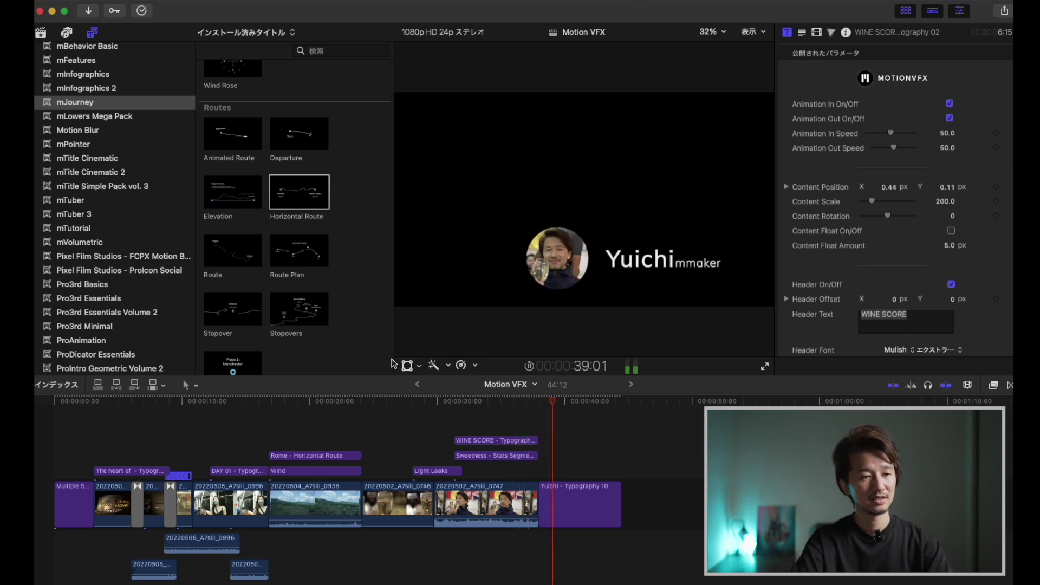
key("space")
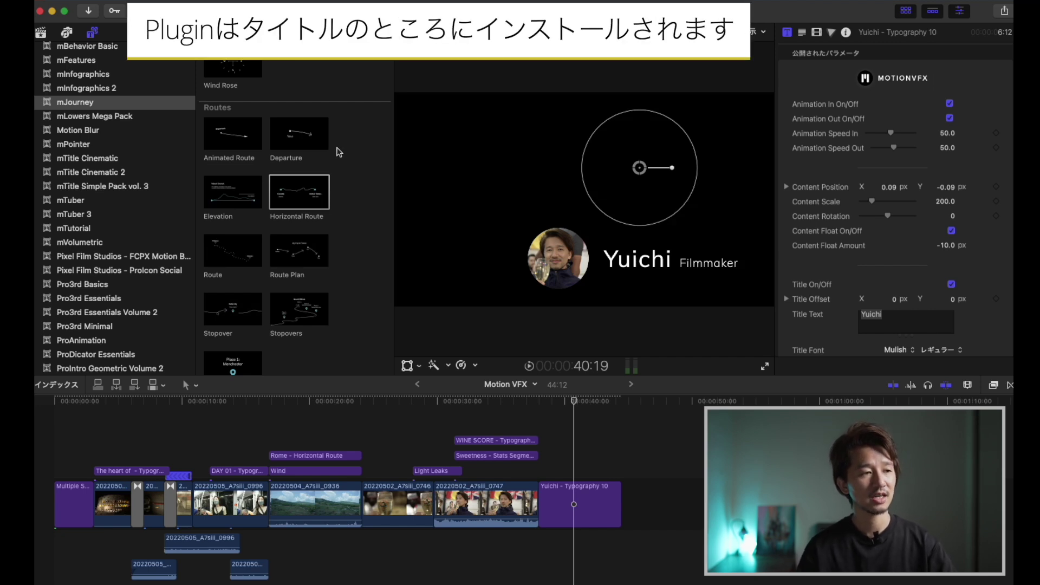
Place the mJourney Departure title above the landscape and wine glass clips as a demonstration, and delete it again
left_click_drag(302, 140, 381, 426)
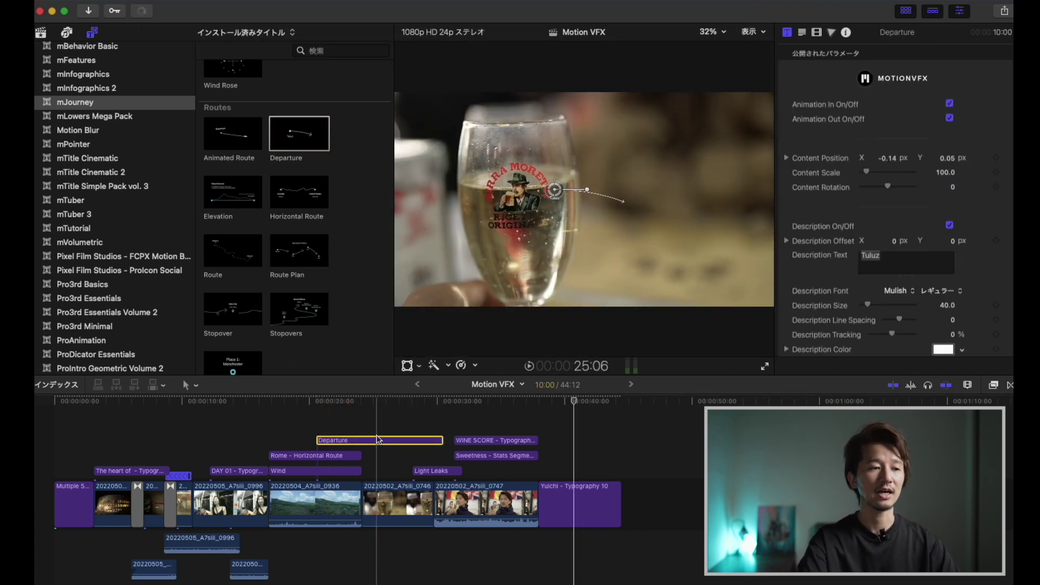
key("Delete")
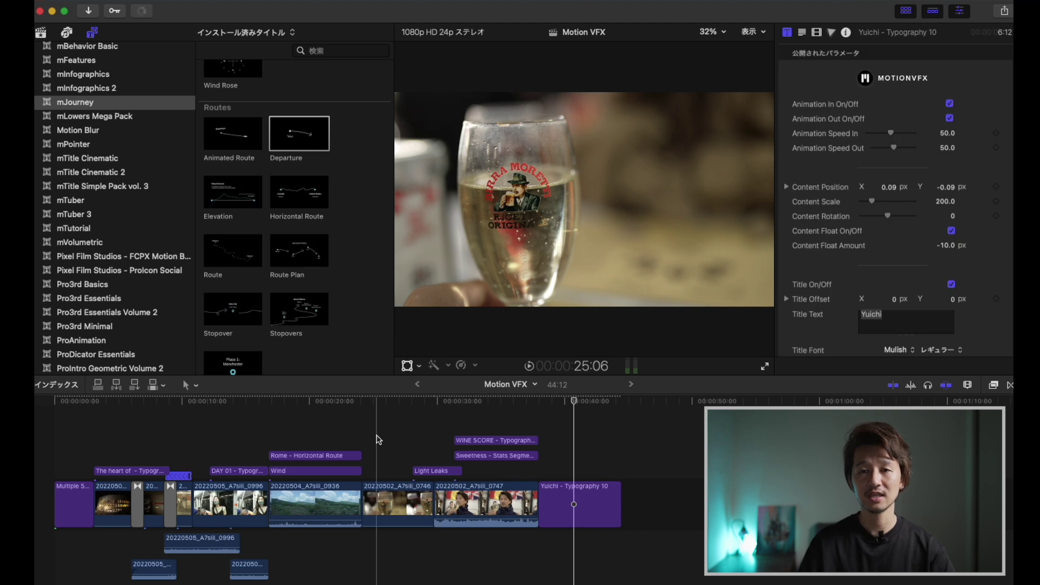